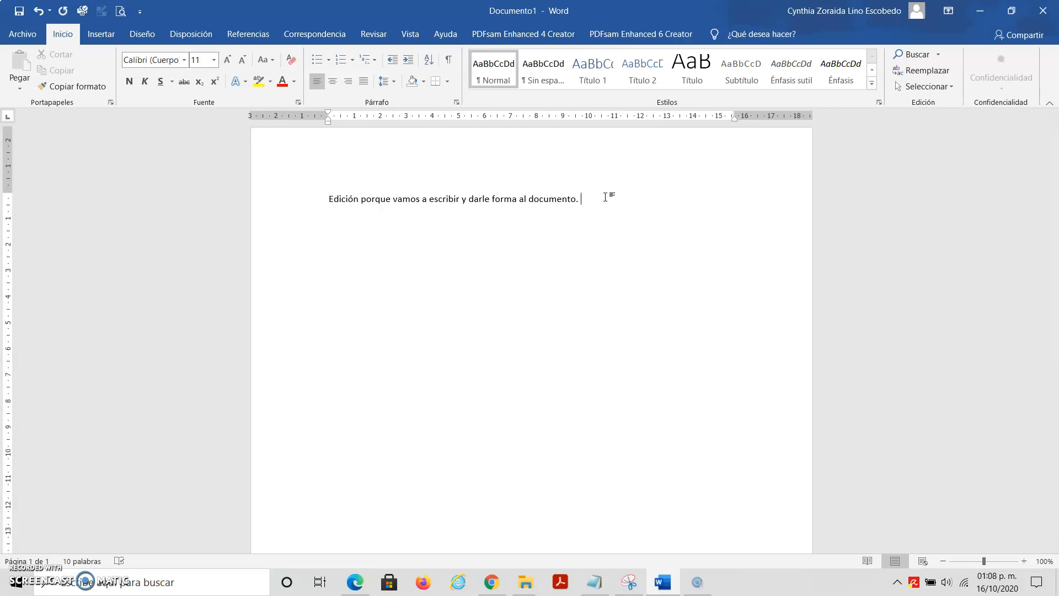
Continue the paragraph with "Ir entonces editando el documento y a medida que avanzamos la escritura, no necesitamos el darle Enter para saltar renglón,"
text(Ir entonces e)
text(ditando el )
text(documento y a me)
text(dida que av)
text(anzamos la escr)
text(itura, no neces)
text(itamos el darle En)
text(ter ára)
text( es)
key(BackSpace)
key(BackSpace)
key(BackSpace)
key(BackSpace)
key(BackSpace)
key(BackSpace)
text(para saltar renglón, ór)
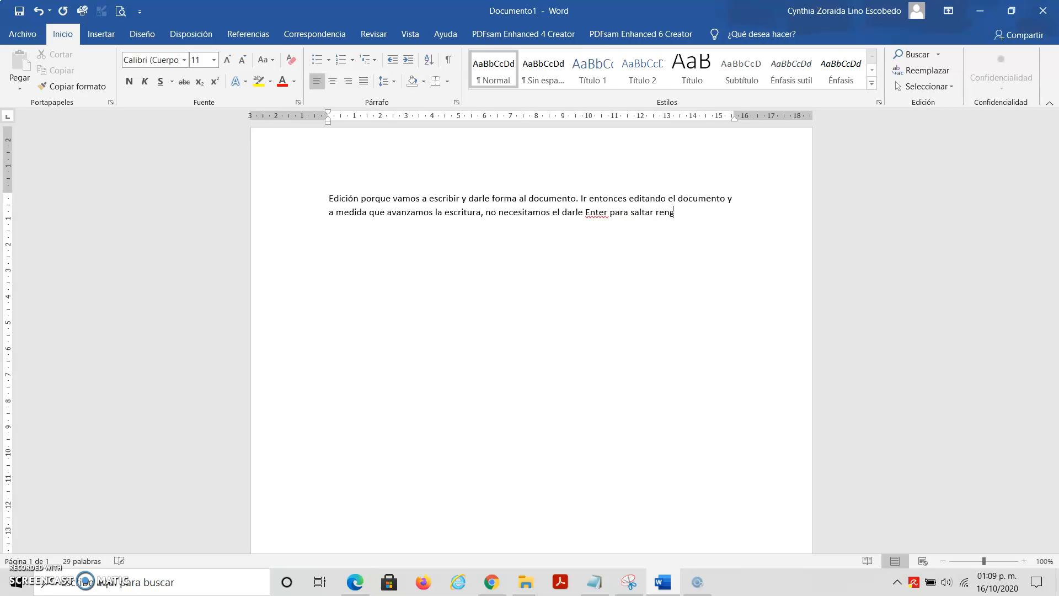
Finish the paragraph with "porque solo el programa avanza al siguiente, sin necesidad de intervención del usuario."
key(BackSpace)
text(porque so)
text(lo )
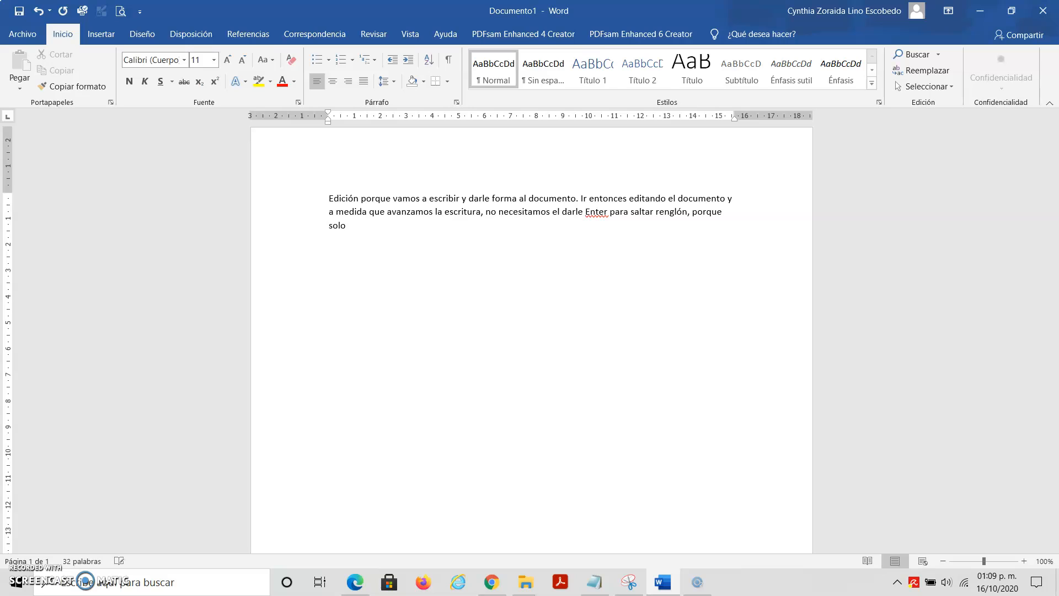
text(el programa avanza al siguiente)
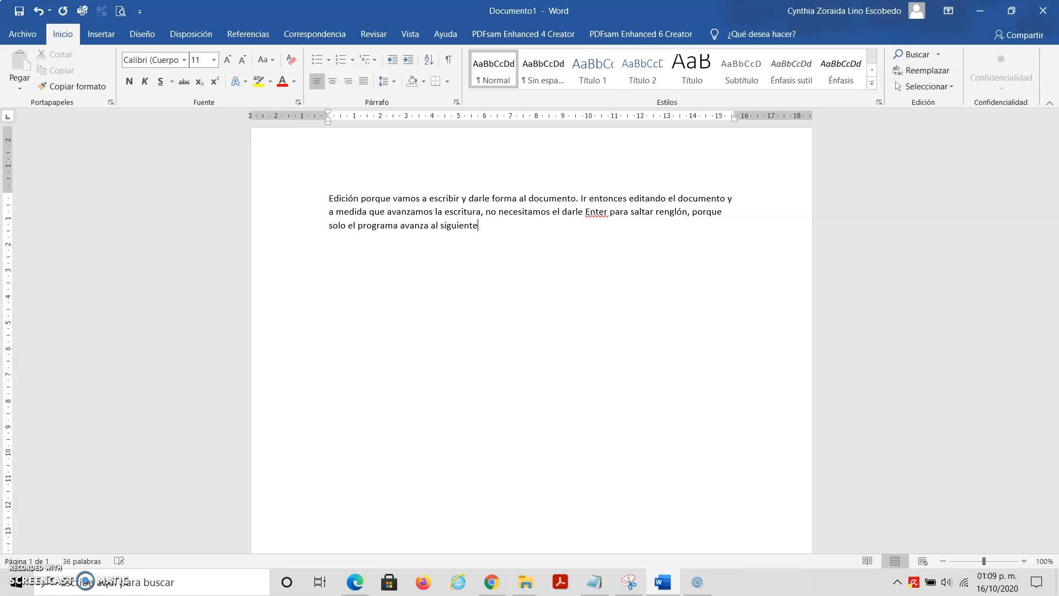
text(, sin necesidad de intervención del usuario.)
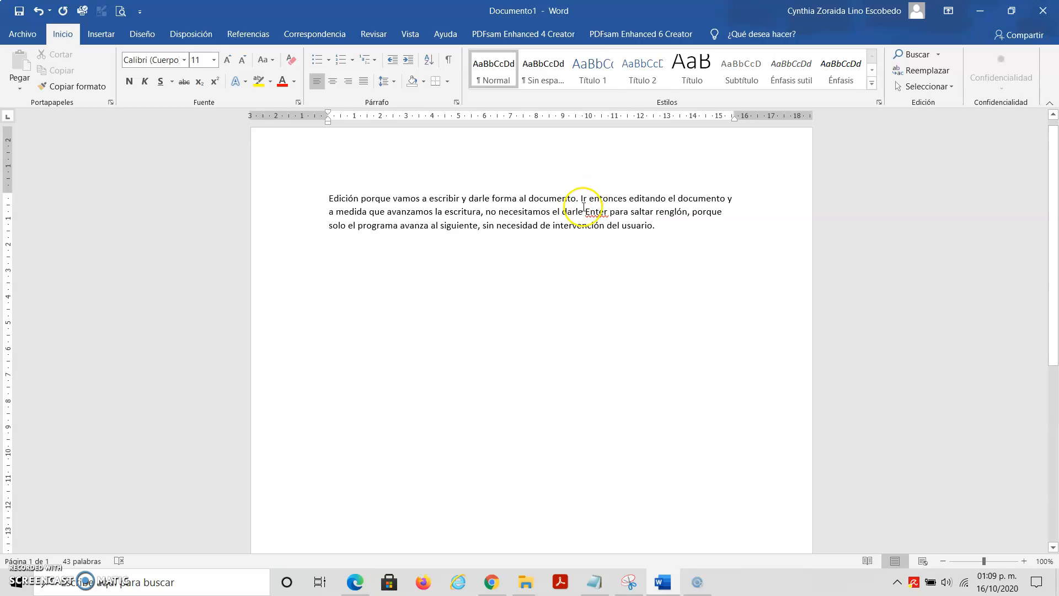
Switch to the keyboard picture in Herramienta Recortes and circle both Enter keys with the red pen
click(631, 588)
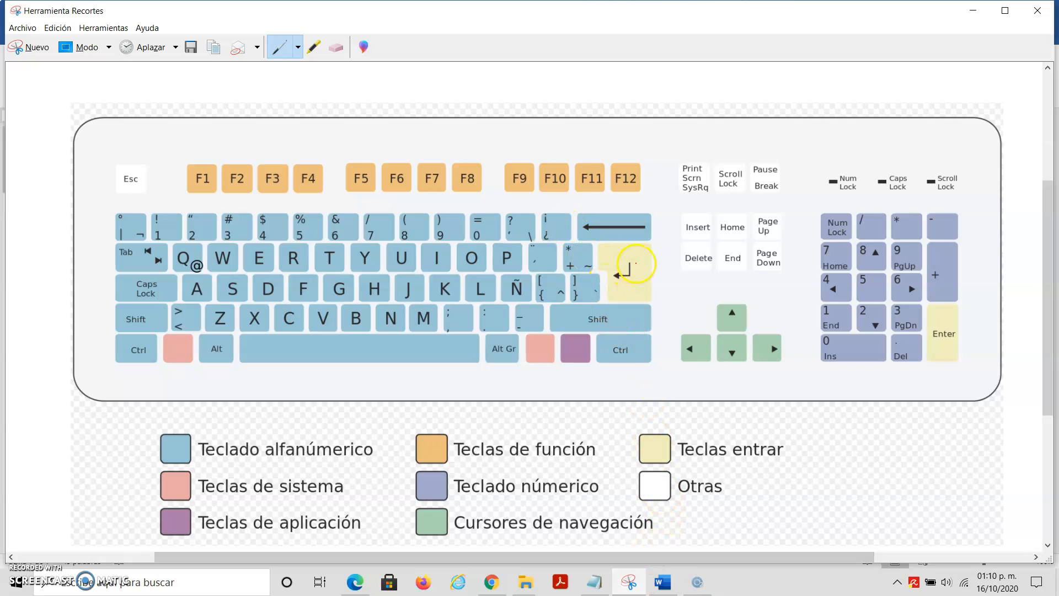
mouse_move(624, 247)
mouse_down()
mouse_move(609, 258)
mouse_move(626, 300)
mouse_move(640, 257)
mouse_move(631, 247)
mouse_up()
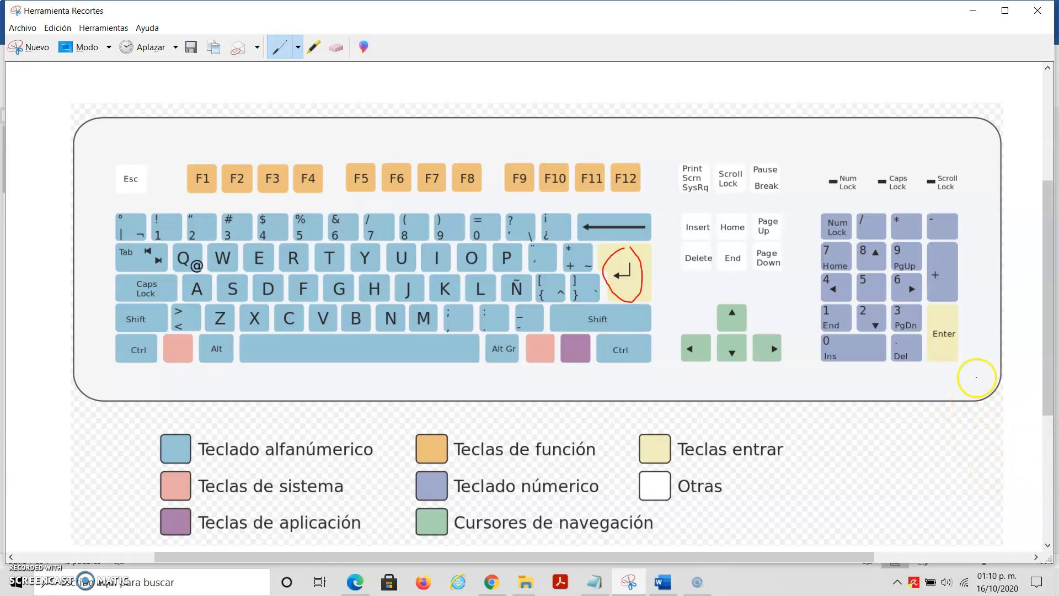
mouse_move(931, 307)
mouse_down()
mouse_move(944, 355)
mouse_move(954, 320)
mouse_move(929, 308)
mouse_up()
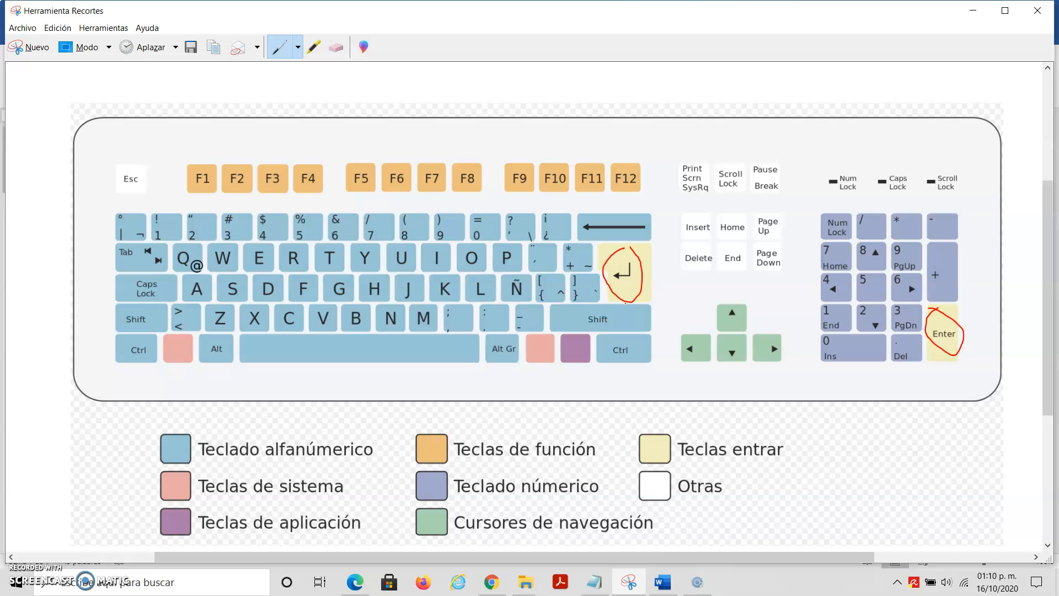
Return to the Word document and make the word "Enter" in the second line bold
click(665, 585)
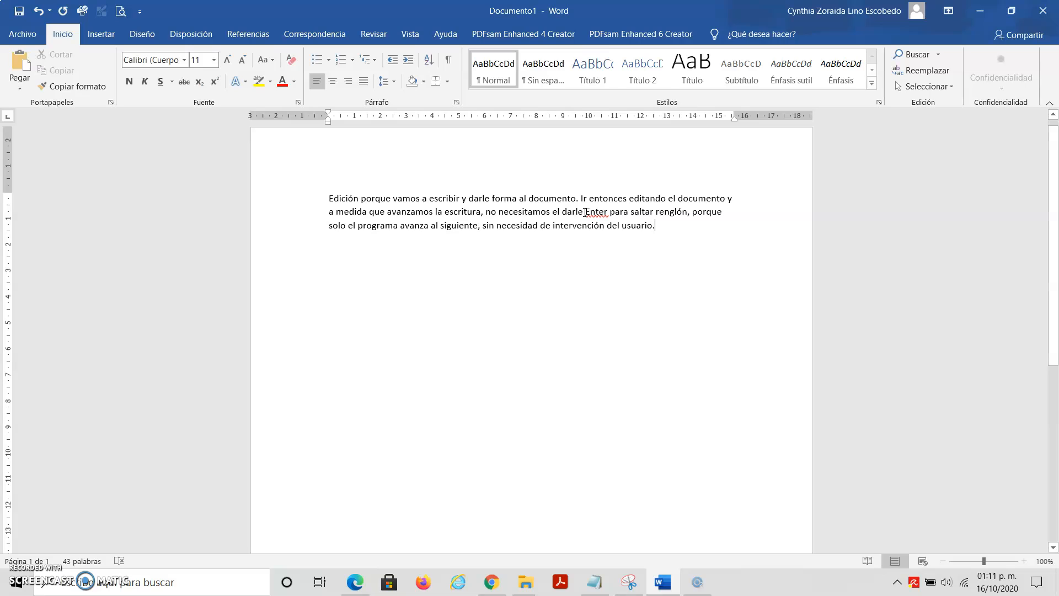
click(585, 212)
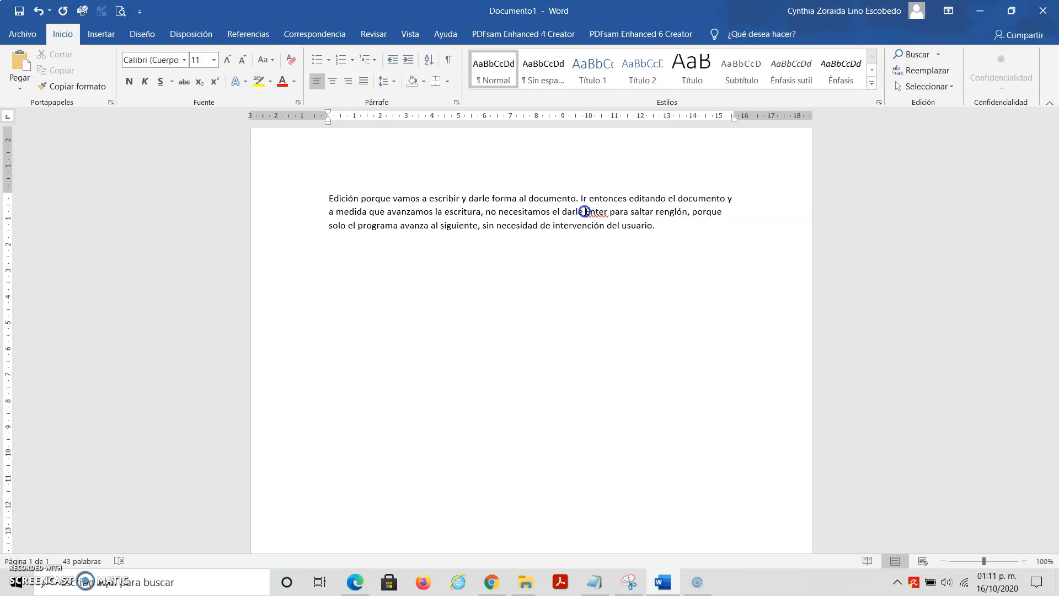
drag(585, 212, 608, 208)
drag(607, 208, 607, 209)
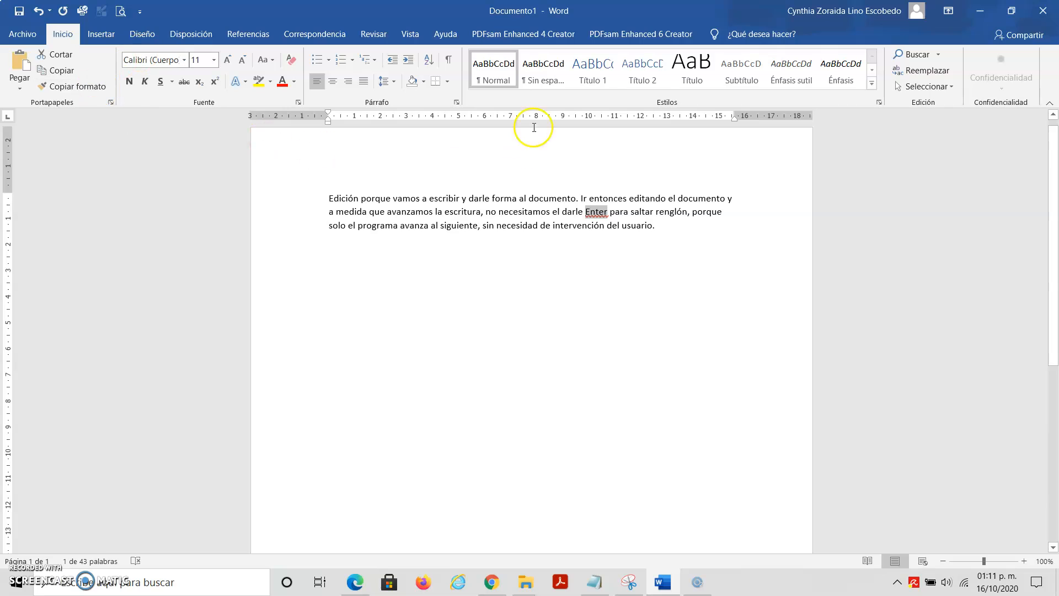
click(129, 84)
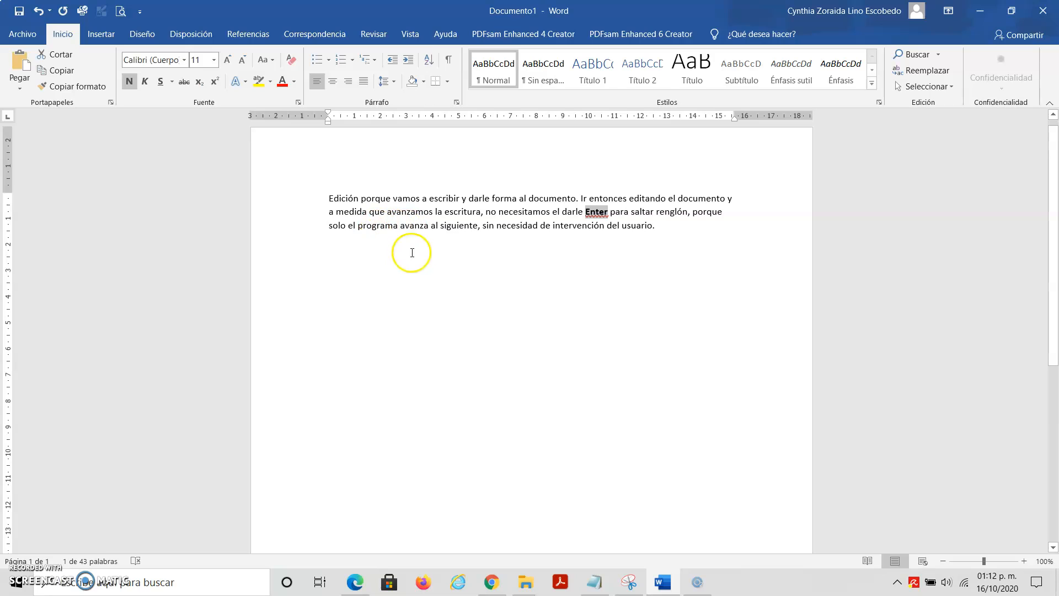
Select "siguiente" in the third line, and circle the Ctrl and N keys on the keyboard picture in Herramienta Recortes
drag(442, 230, 478, 230)
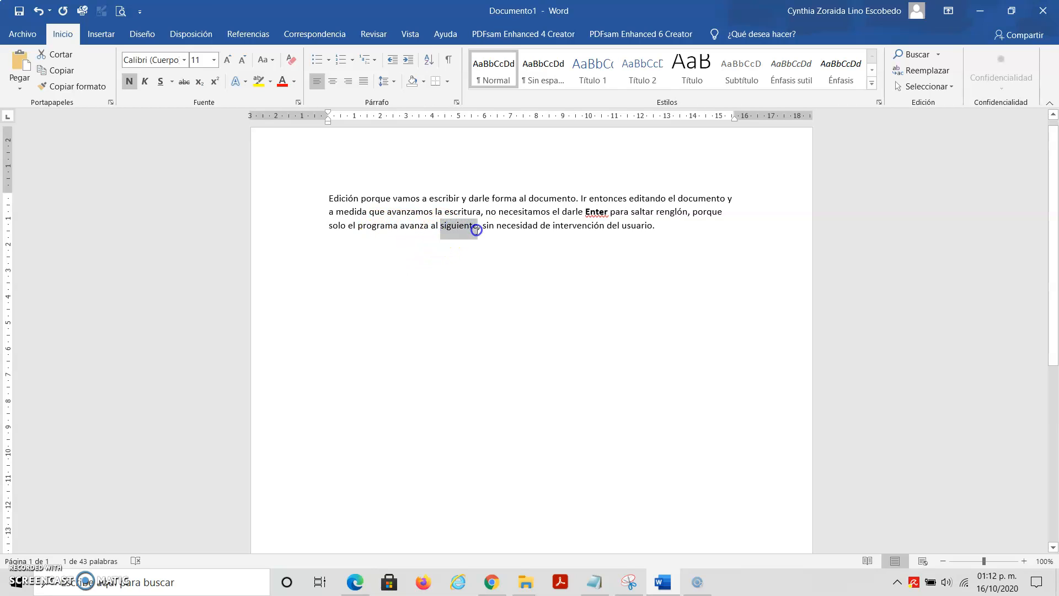
click(629, 582)
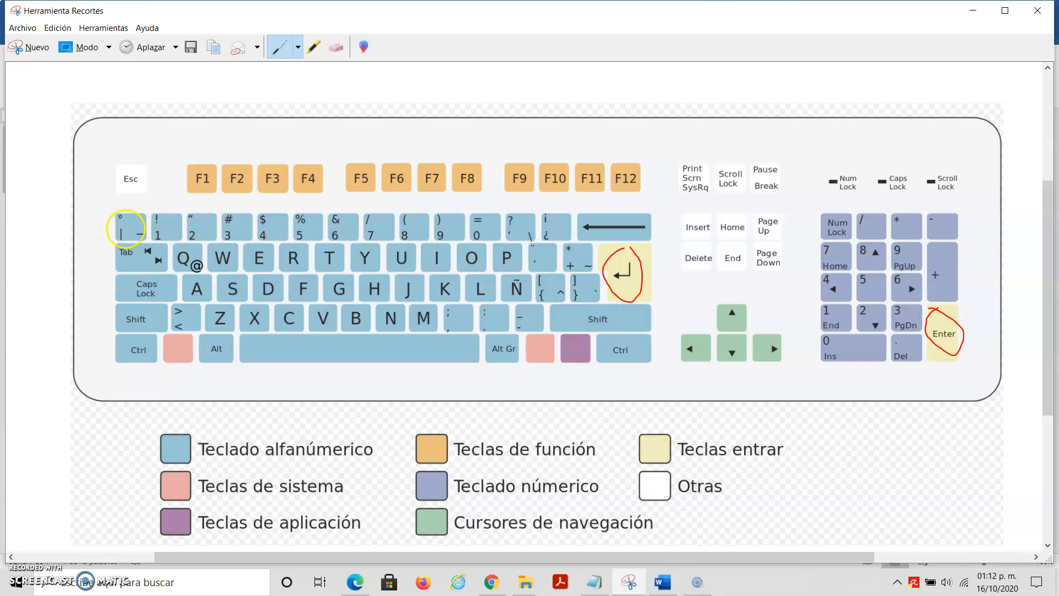
mouse_move(154, 340)
mouse_down()
mouse_move(138, 331)
mouse_move(115, 354)
mouse_move(157, 367)
mouse_move(149, 332)
mouse_up()
mouse_move(387, 305)
mouse_down()
mouse_move(385, 335)
mouse_move(413, 323)
mouse_move(398, 306)
mouse_up()
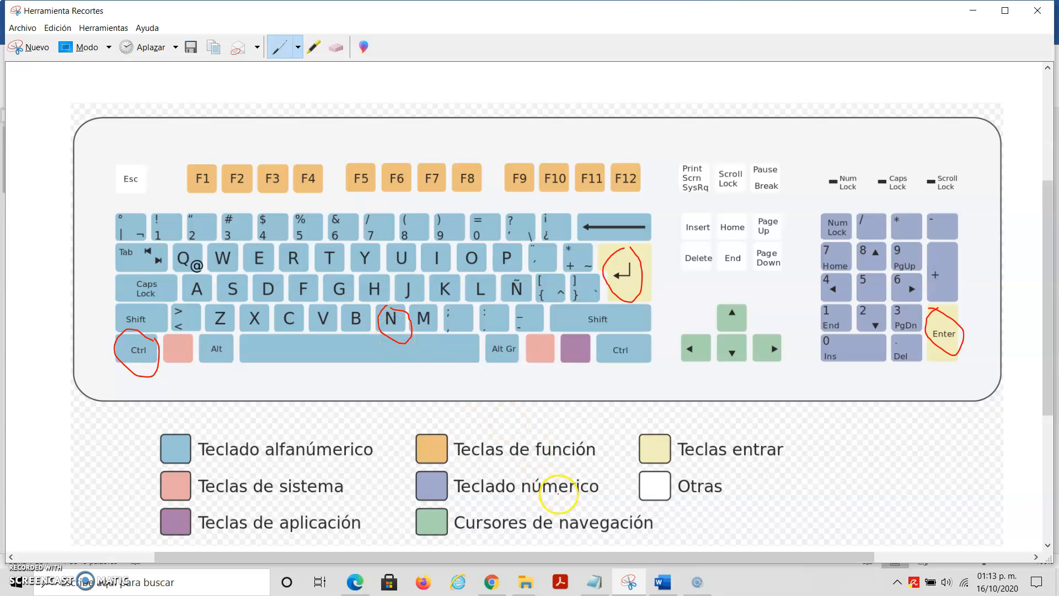
Return to the Word document and make the selected word "siguiente" bold and the word "escribir" italic
click(662, 582)
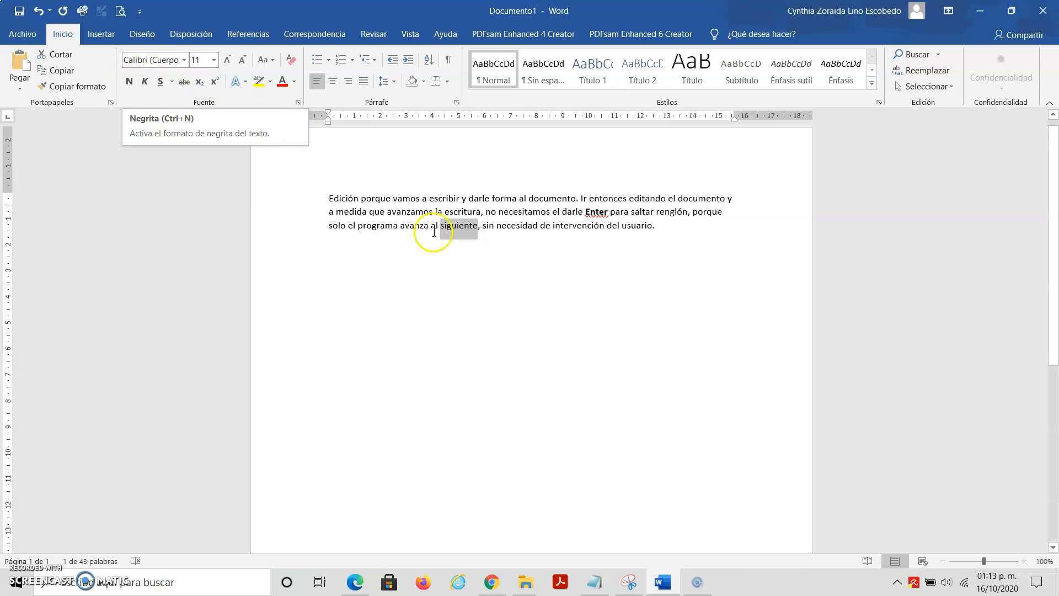
key(ctrl+n)
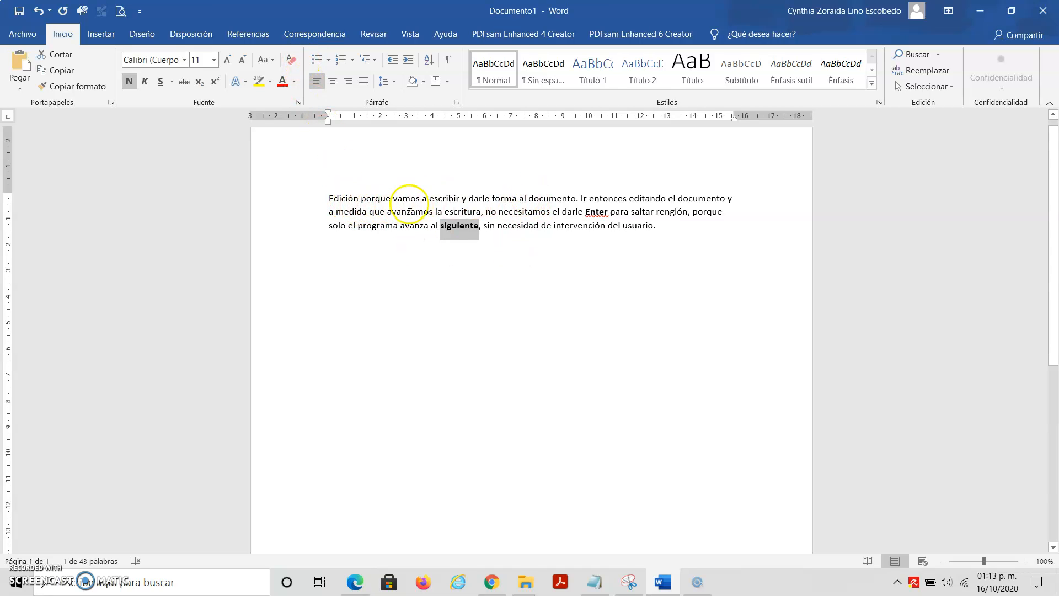
drag(428, 199, 461, 200)
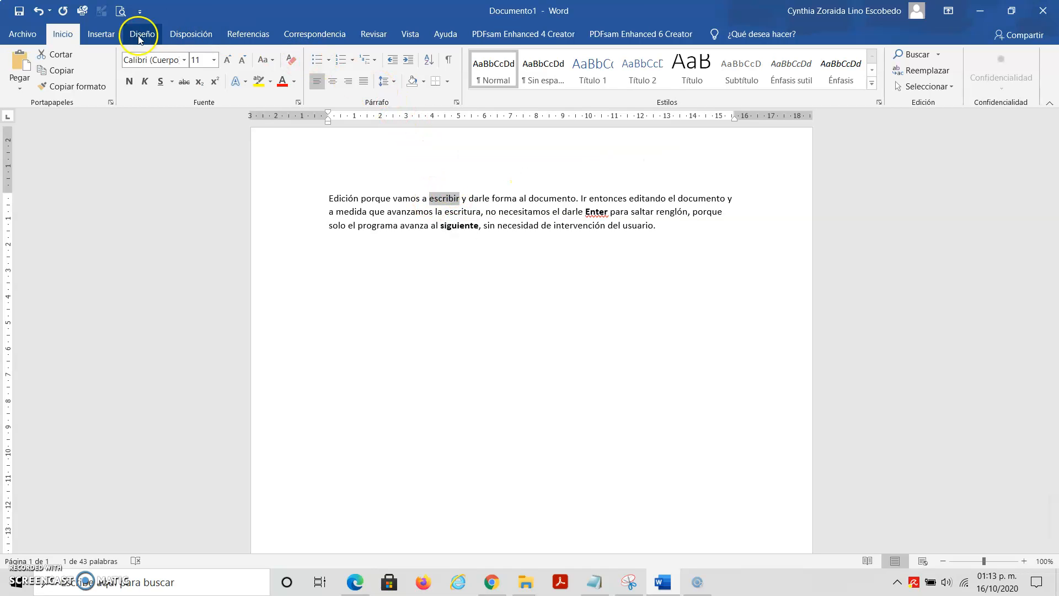
click(145, 81)
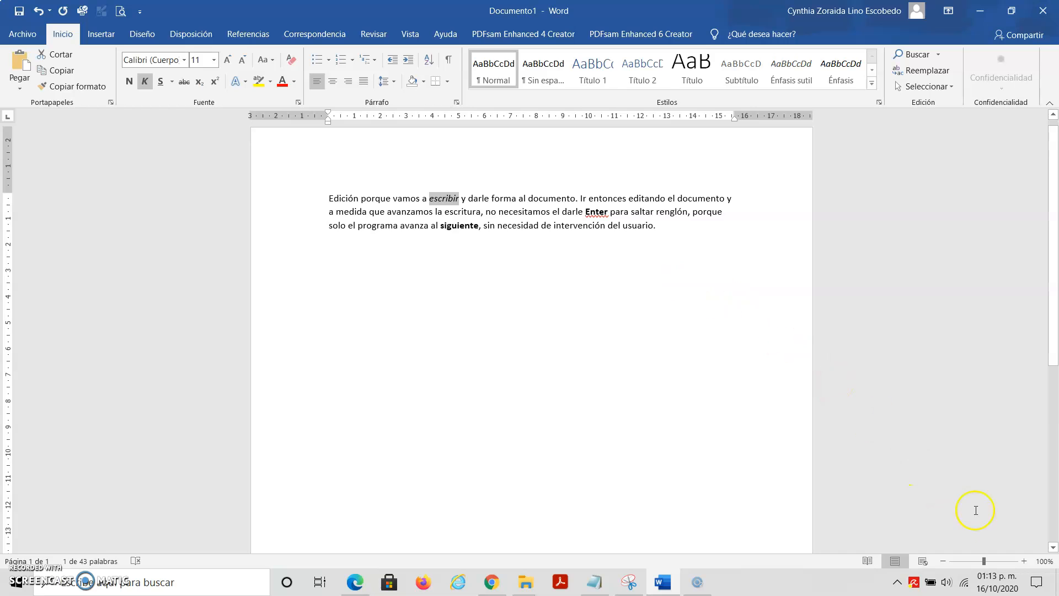
Zoom the document in to 190%
click(1023, 561)
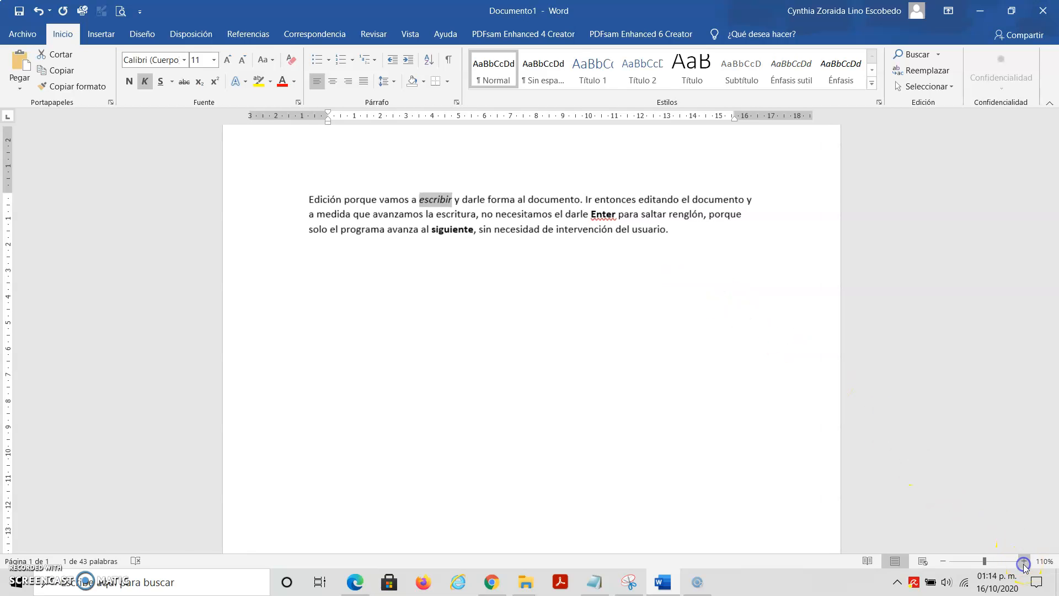
click(1024, 561)
click(1024, 561)
click(1023, 561)
click(1024, 562)
click(1024, 562)
click(1024, 561)
click(1024, 562)
click(1023, 562)
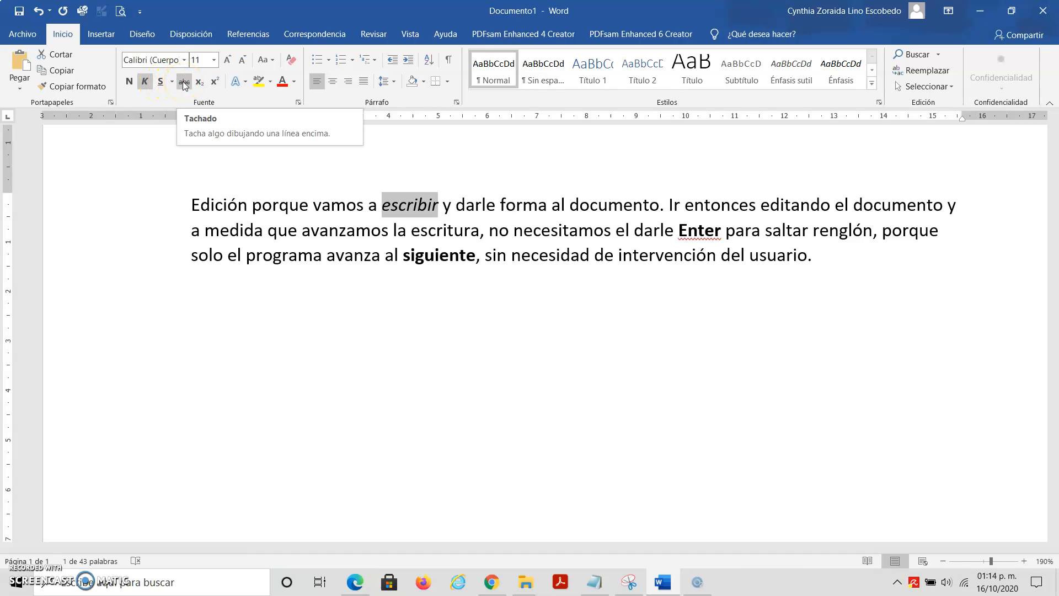
Examine the text effects, fonts and font sizes offered for the selected word "escribir", without applying any
click(246, 83)
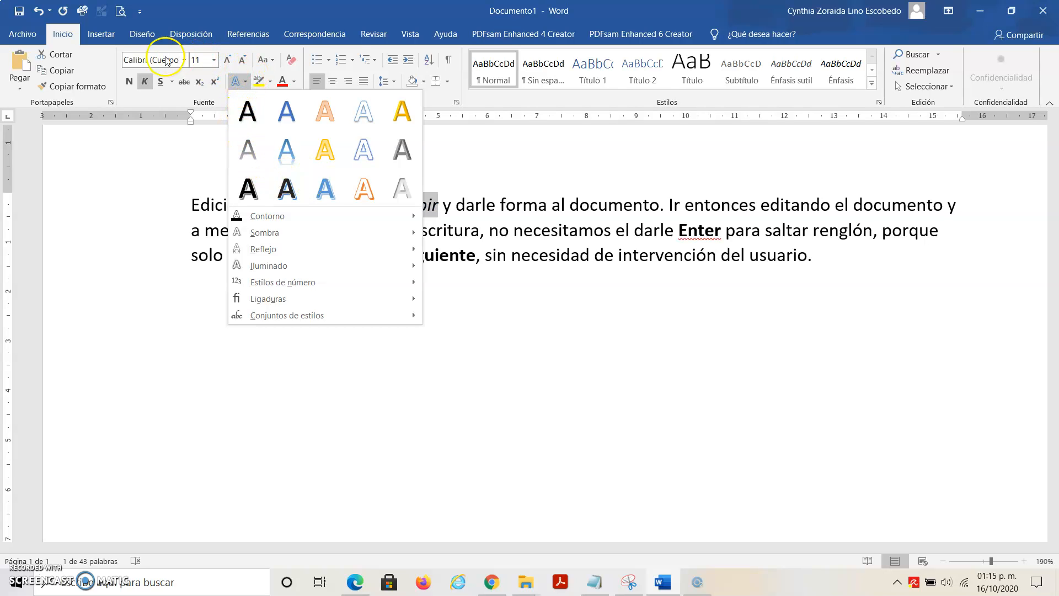
click(133, 60)
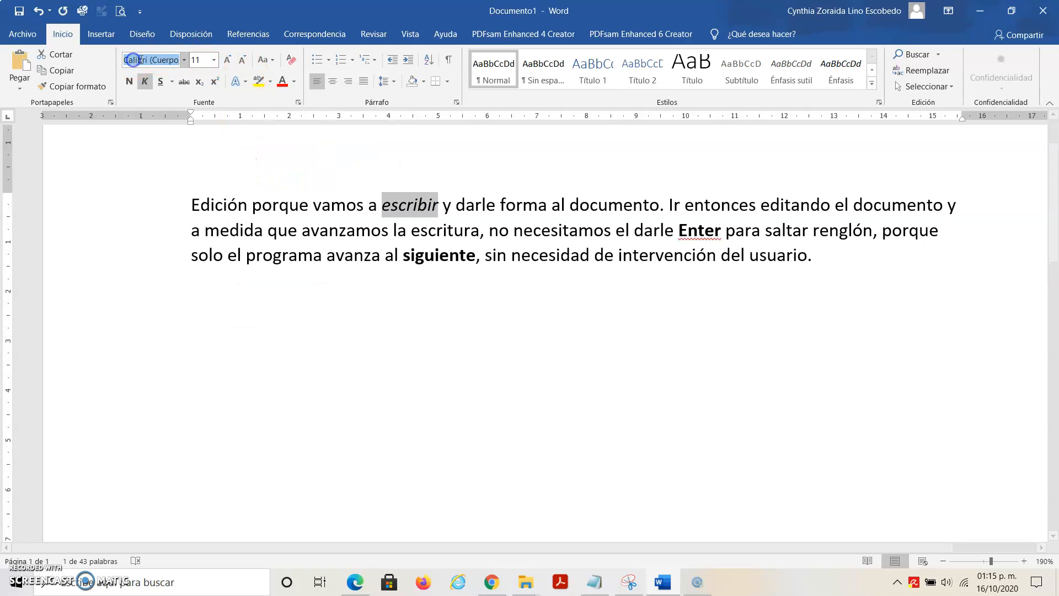
click(184, 60)
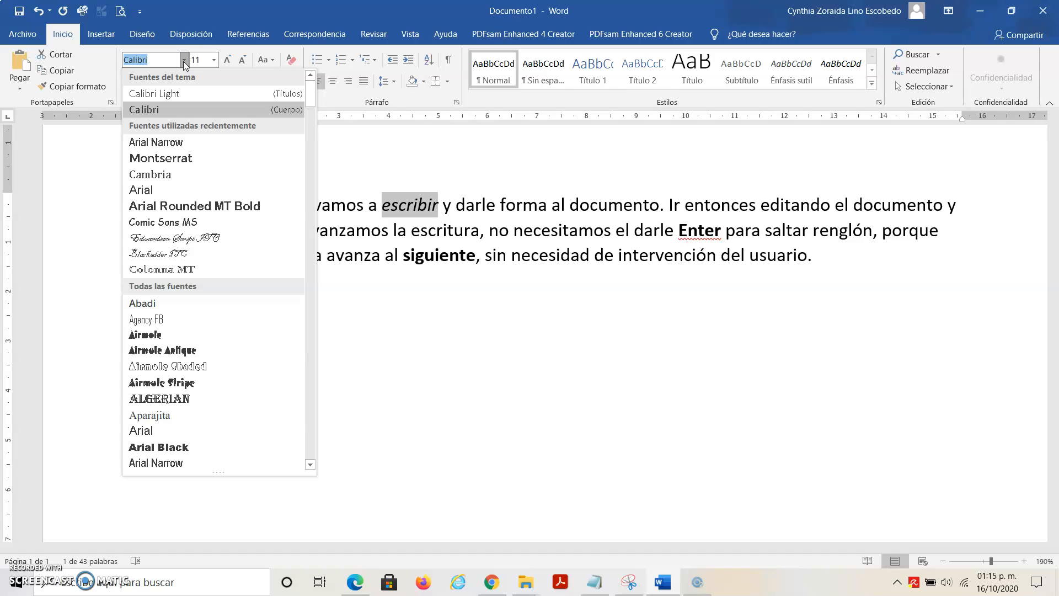
click(203, 33)
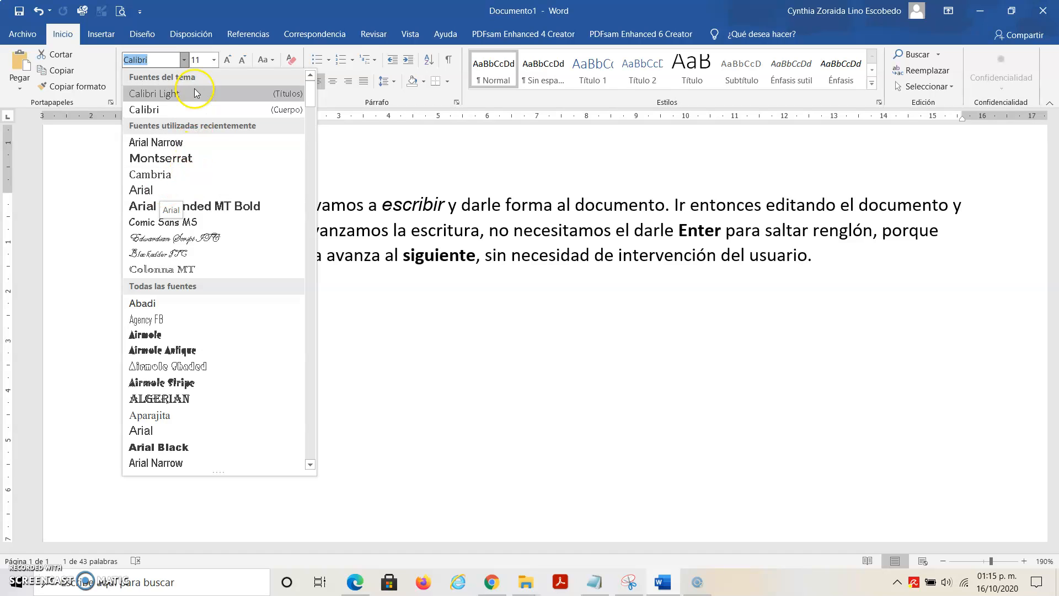
click(215, 62)
click(214, 61)
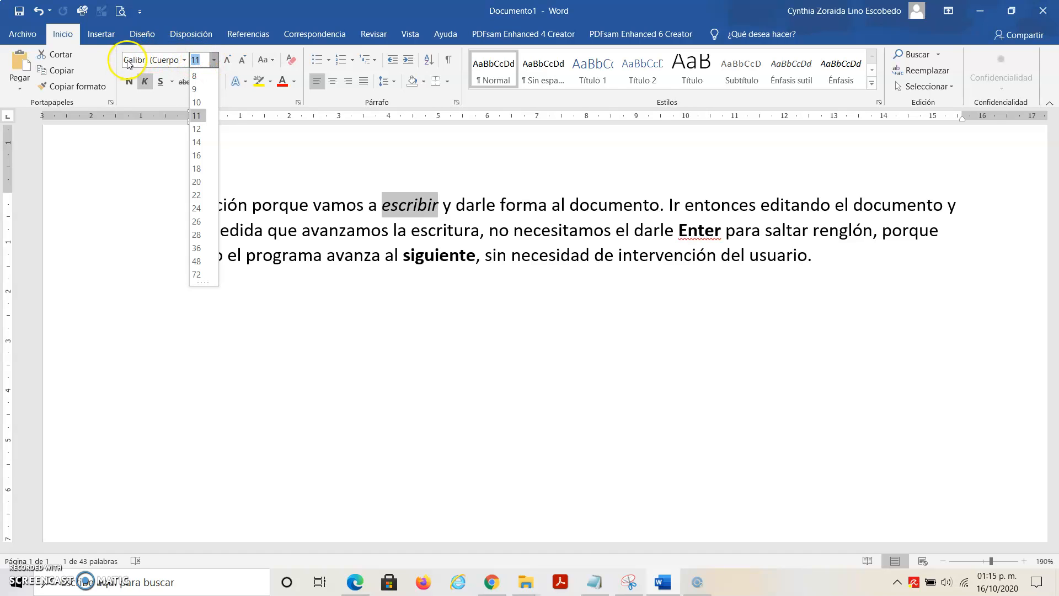
click(300, 218)
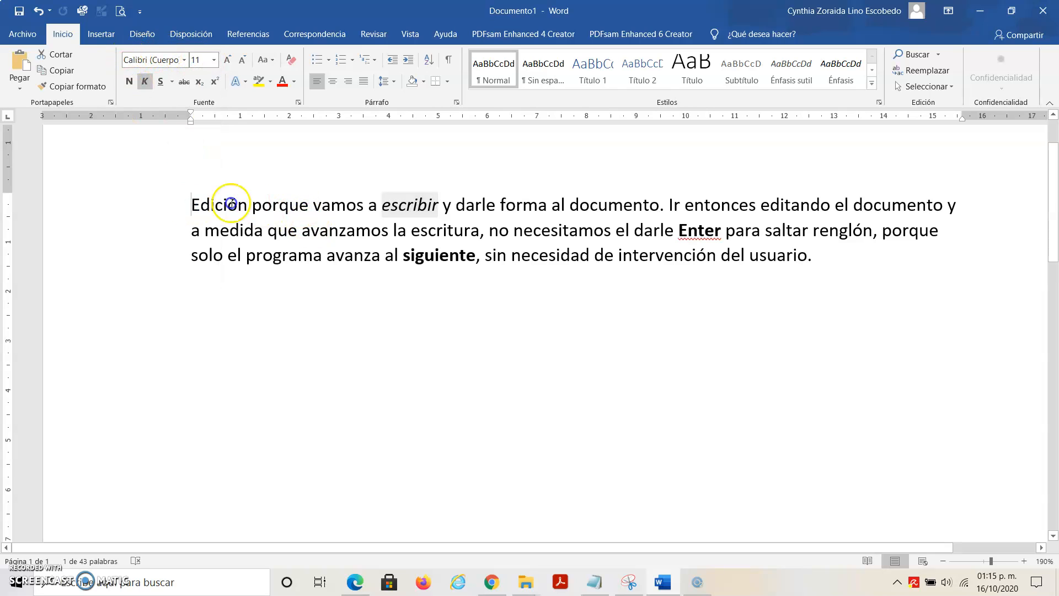
Select "Edición porque vamos" and preview the available fonts and font sizes on it without applying any
drag(231, 204, 324, 207)
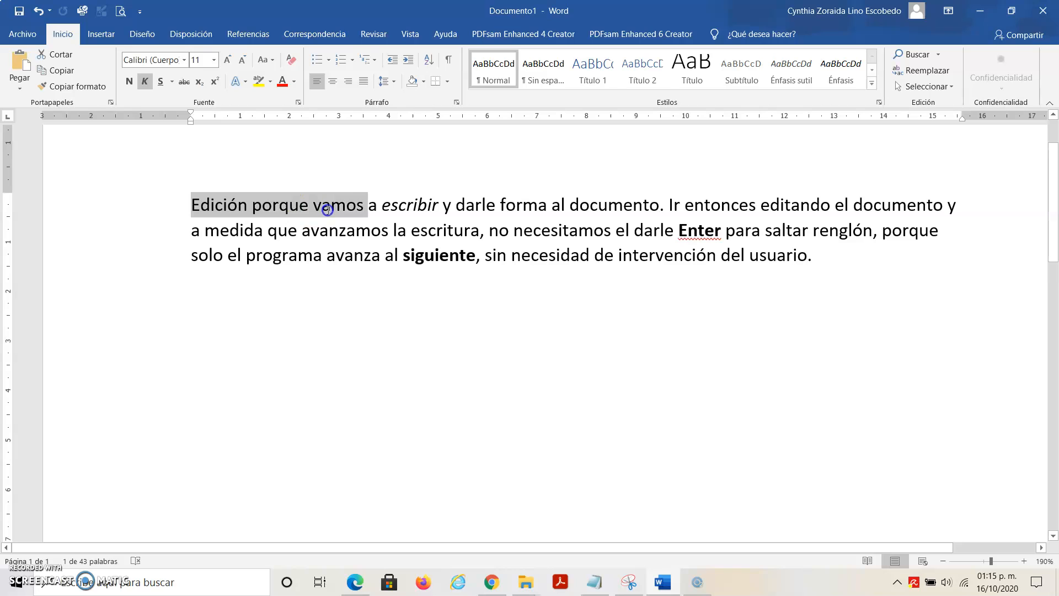
click(183, 59)
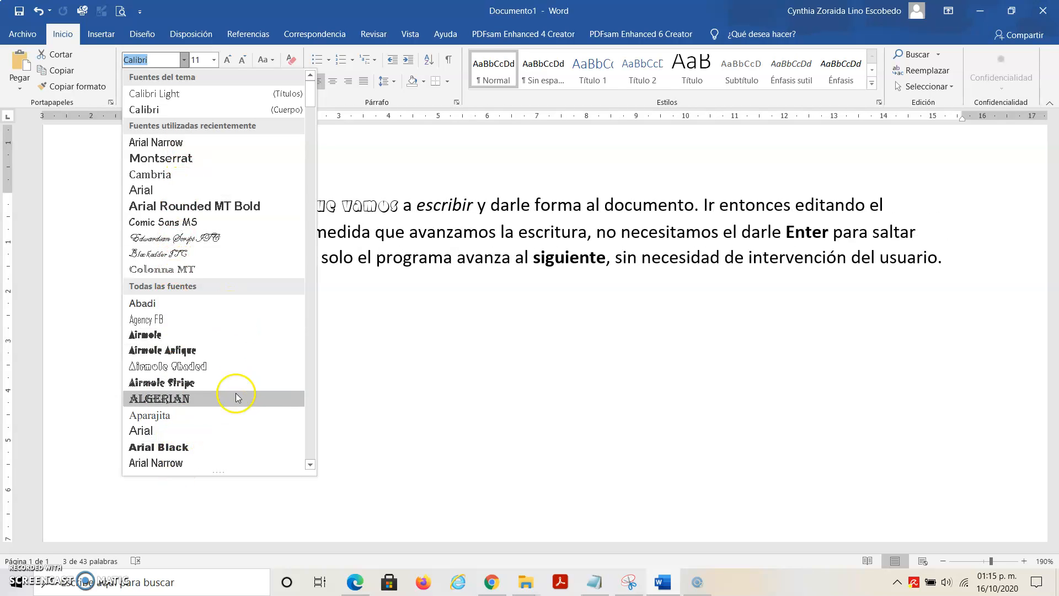
scroll(236, 393, down, 9)
scroll(236, 421, down, 3)
scroll(236, 419, up, 10)
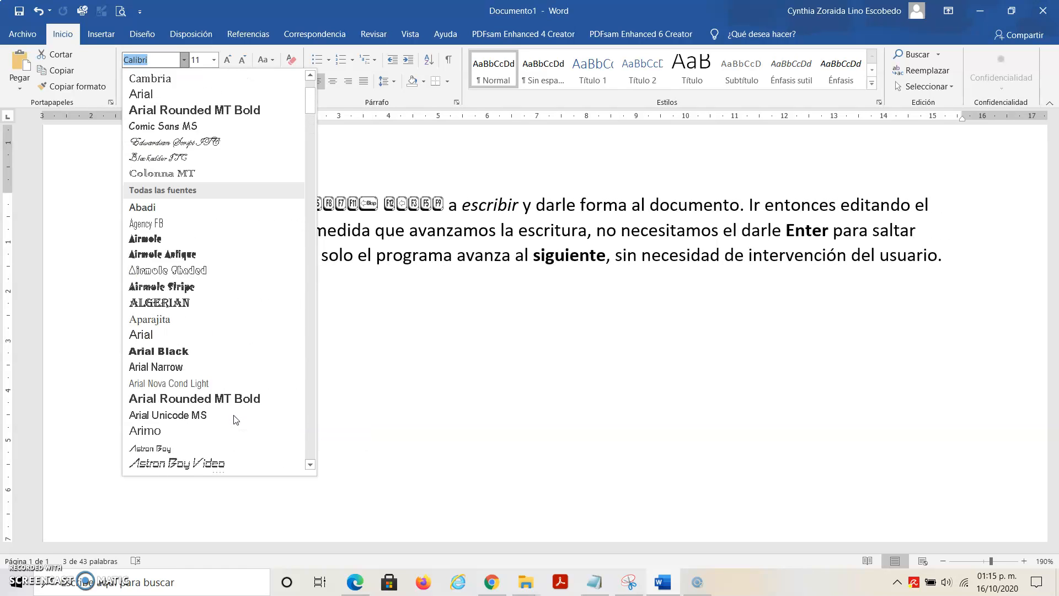
scroll(236, 419, up, 2)
click(213, 62)
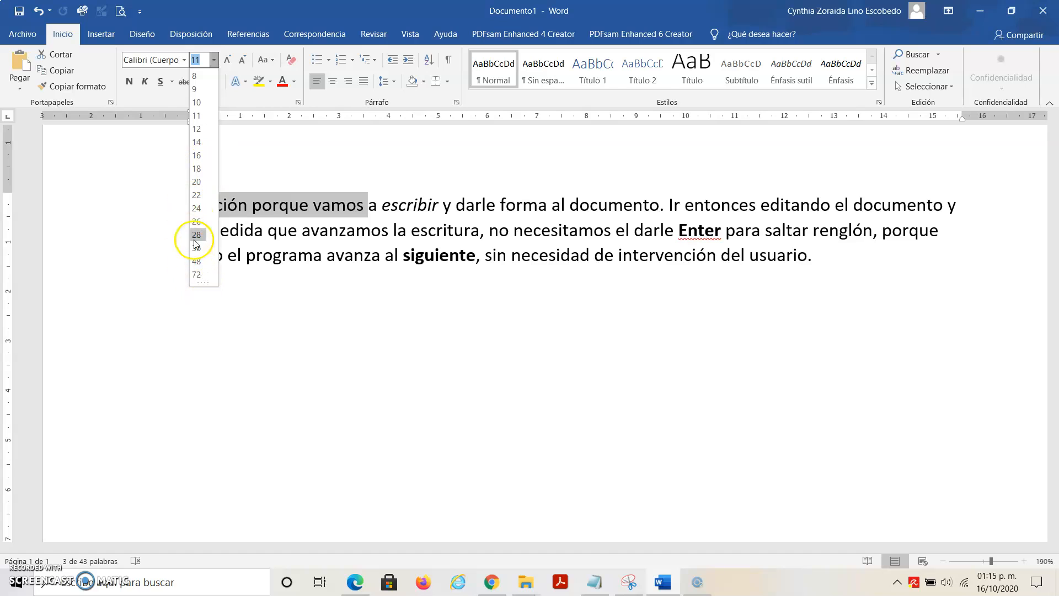
click(201, 62)
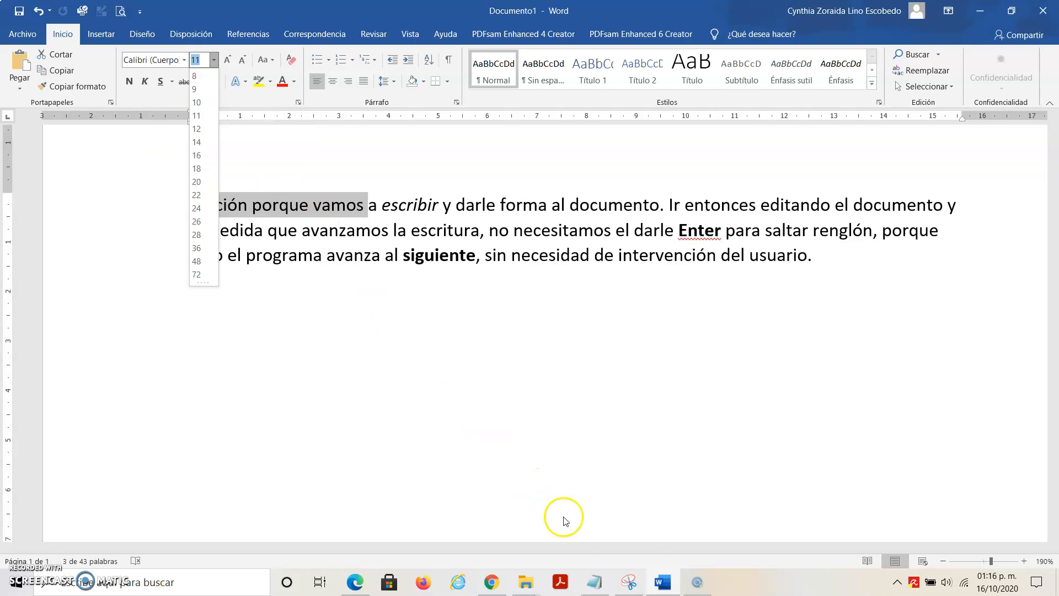
On the keyboard picture in Herramienta Recortes, underline both Shift keys and draw an upward arrow beside the left one
click(631, 588)
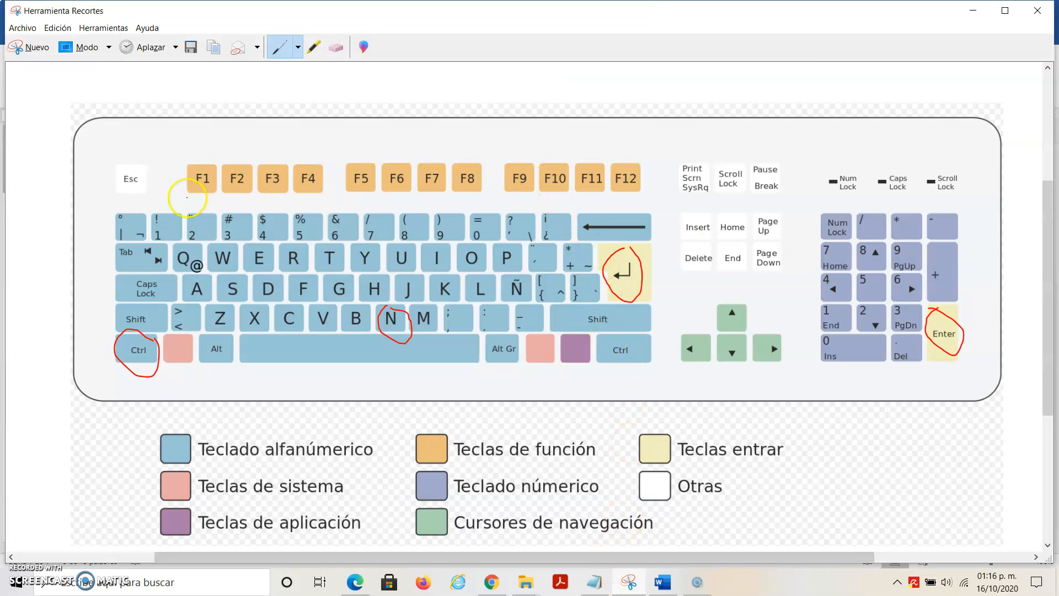
drag(123, 326, 142, 326)
drag(591, 324, 601, 325)
click(160, 328)
drag(160, 324, 160, 315)
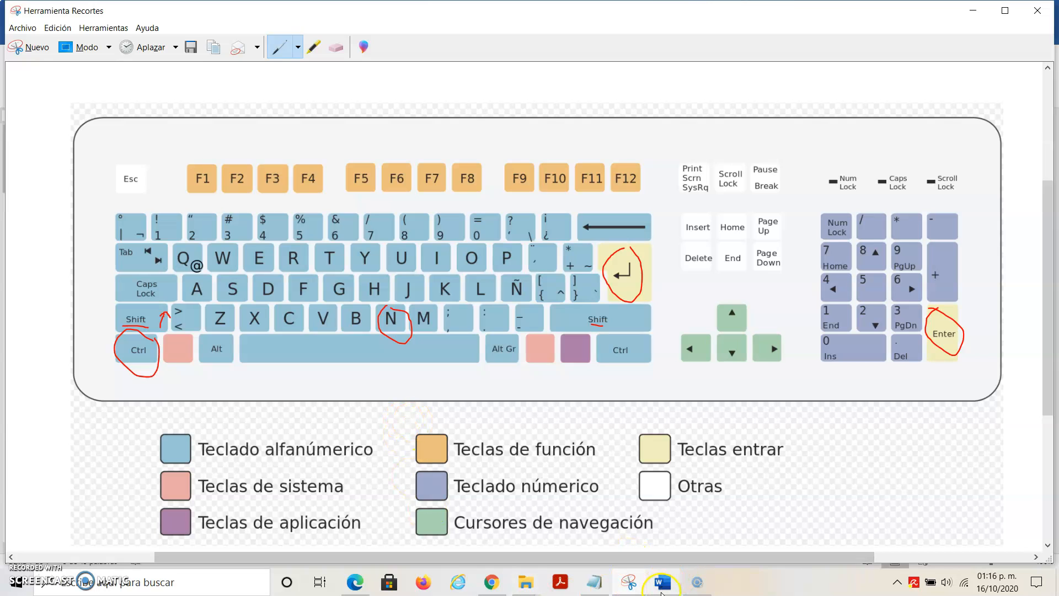
Return to the Word document and place the insertion point just before "sin" in the third line
click(662, 583)
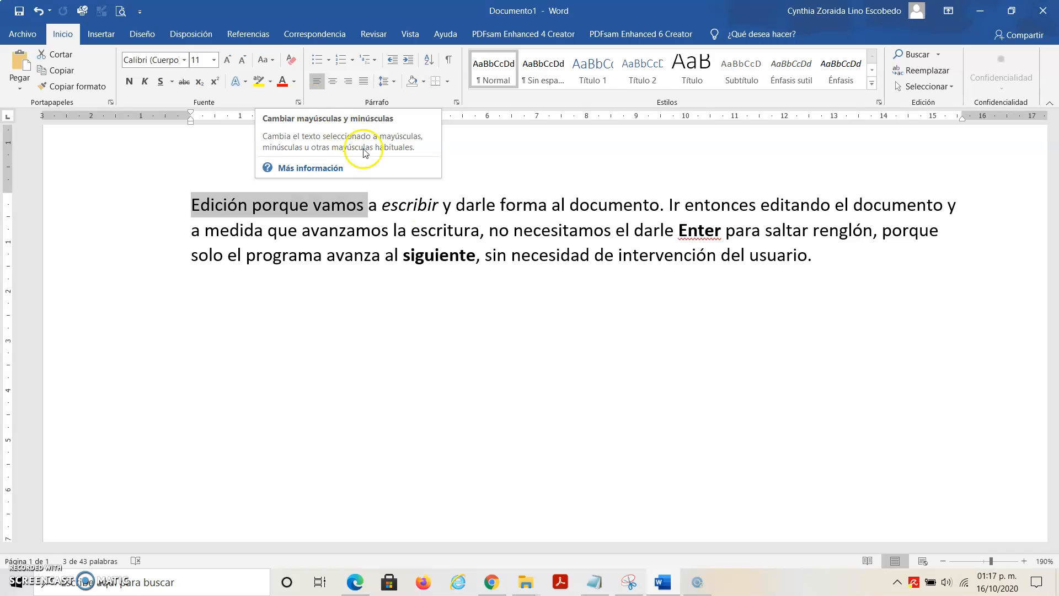
click(485, 258)
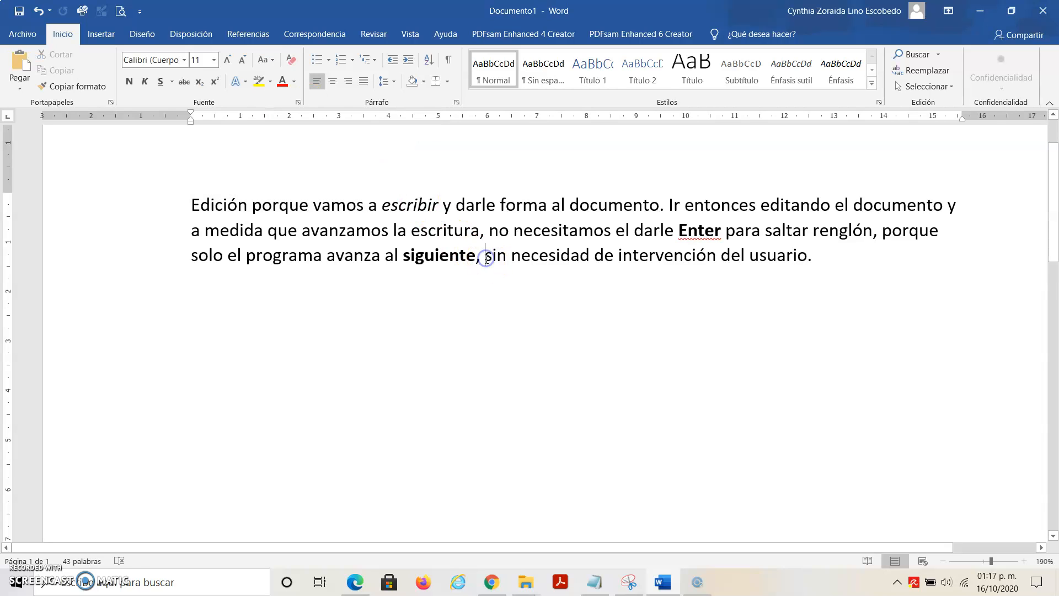